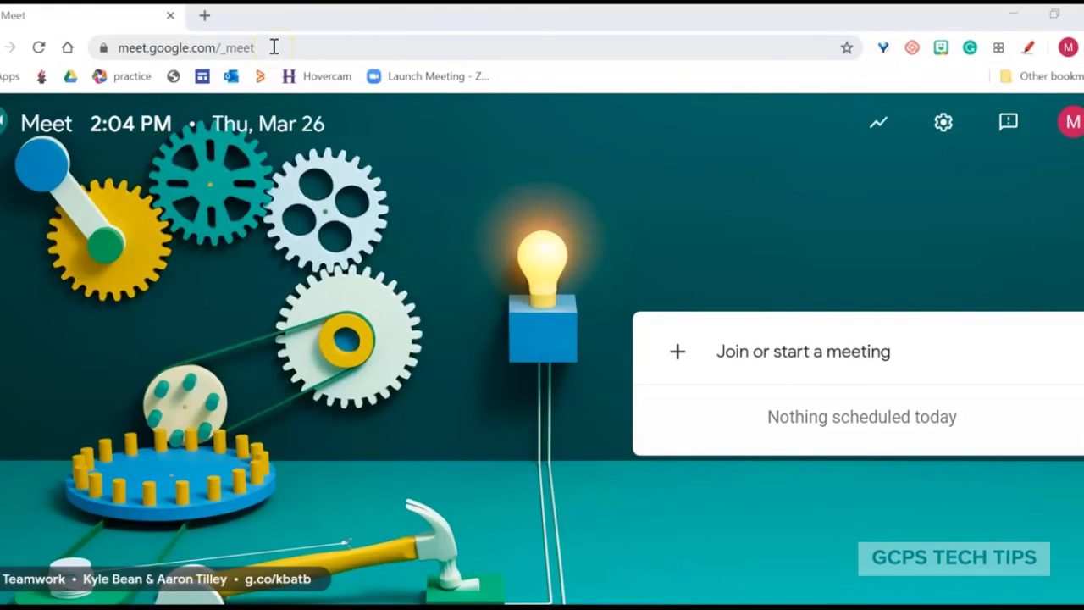
Check the meeting page address and which account is signed in
{"action": "left_click_drag", "start_coordinate": [274, 48], "coordinate": [90, 53]}
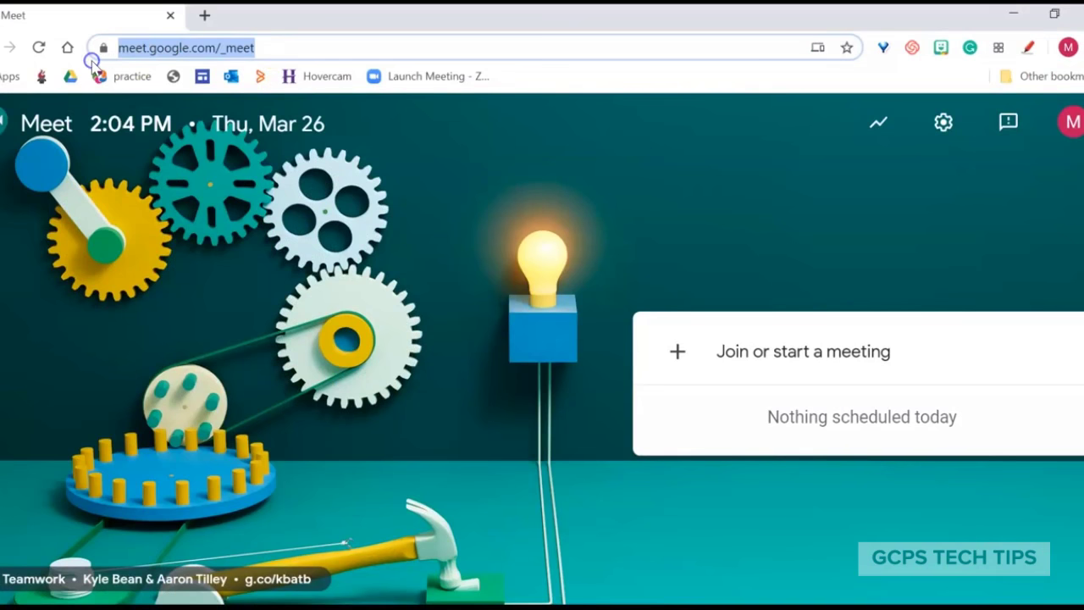
{"action": "left_click", "coordinate": [505, 140]}
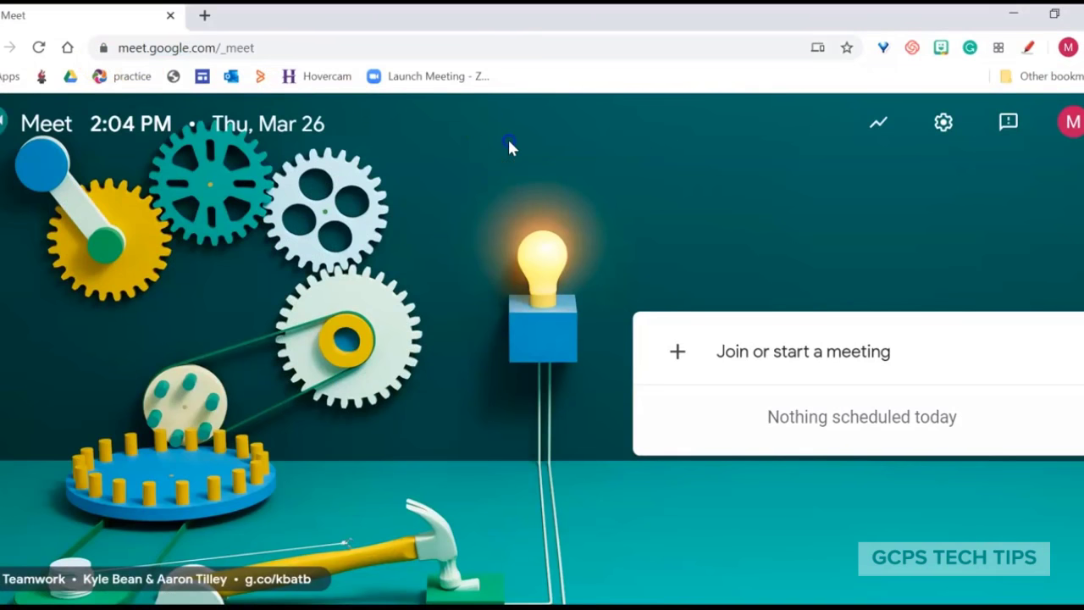
{"action": "left_click", "coordinate": [1015, 127]}
{"action": "left_click", "coordinate": [1062, 121]}
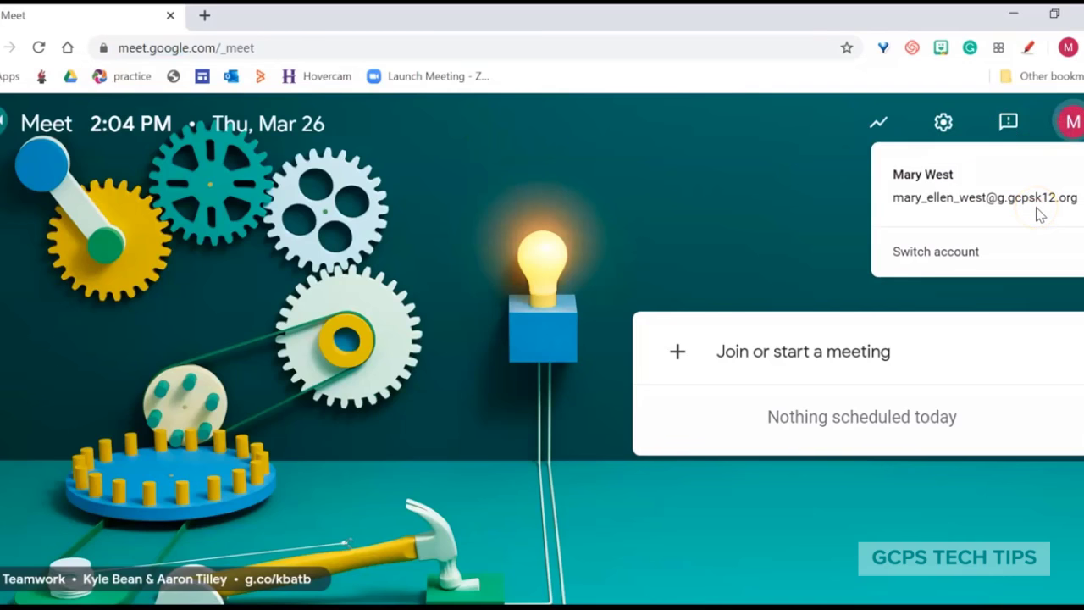
{"action": "left_click", "coordinate": [817, 219]}
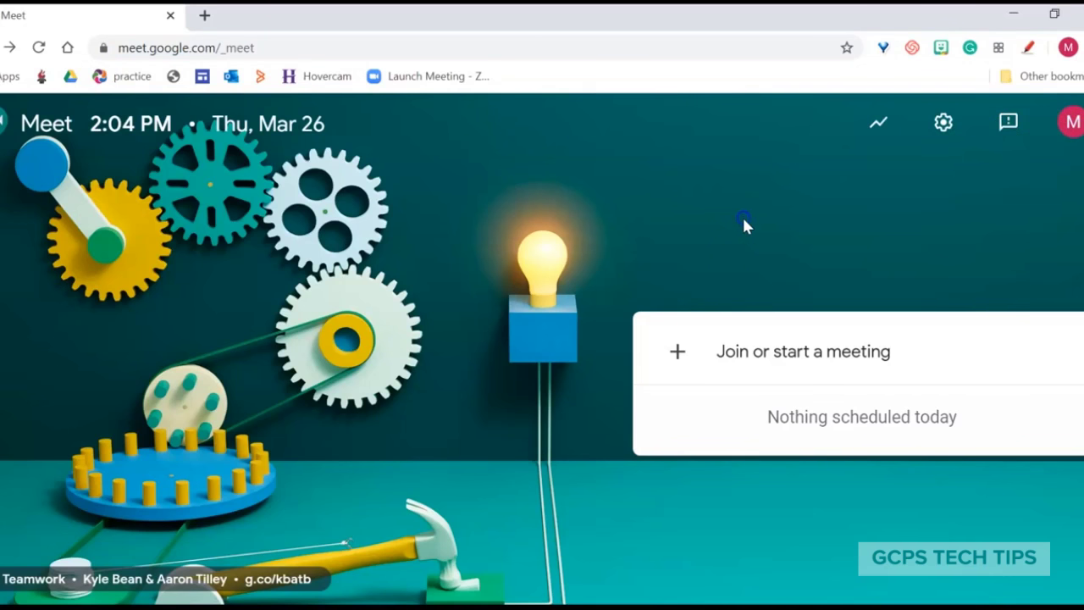
{"action": "left_click", "coordinate": [776, 360]}
{"action": "left_click", "coordinate": [777, 360]}
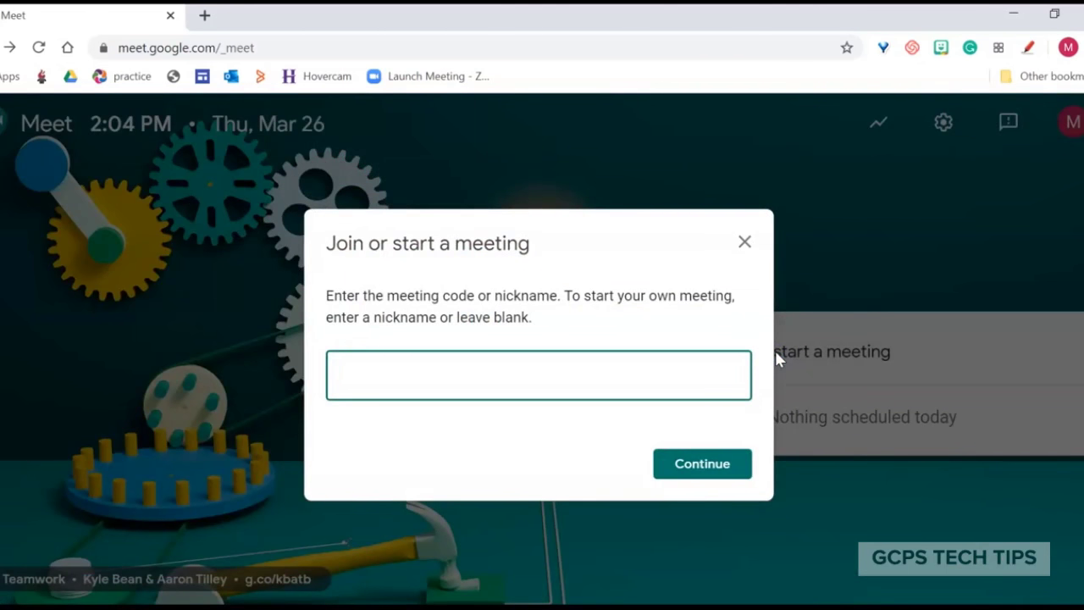
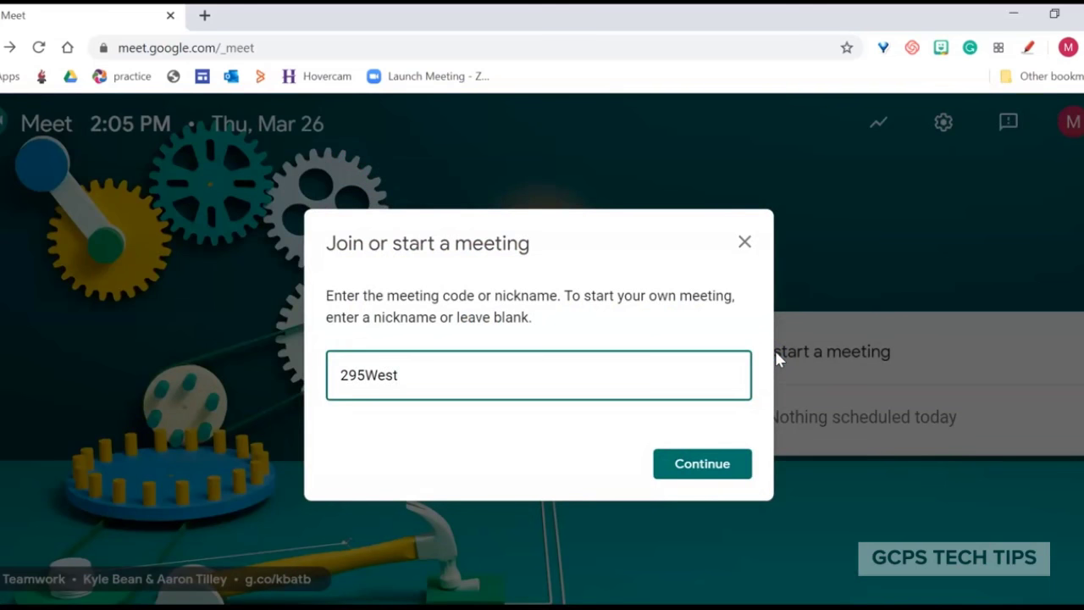
{"action": "left_click", "coordinate": [686, 466]}
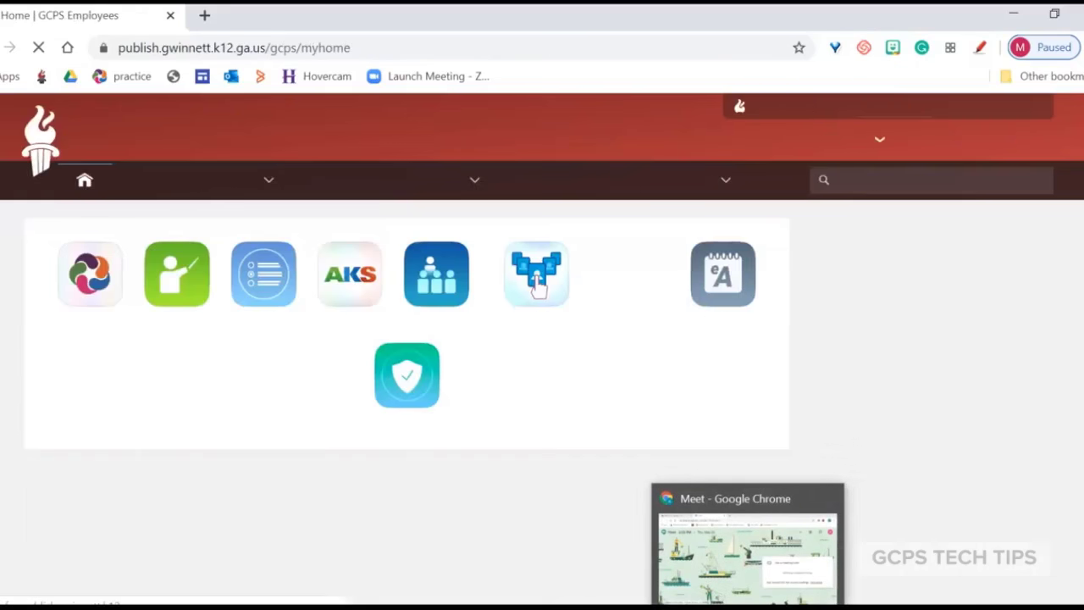
{"action": "left_click", "coordinate": [748, 550]}
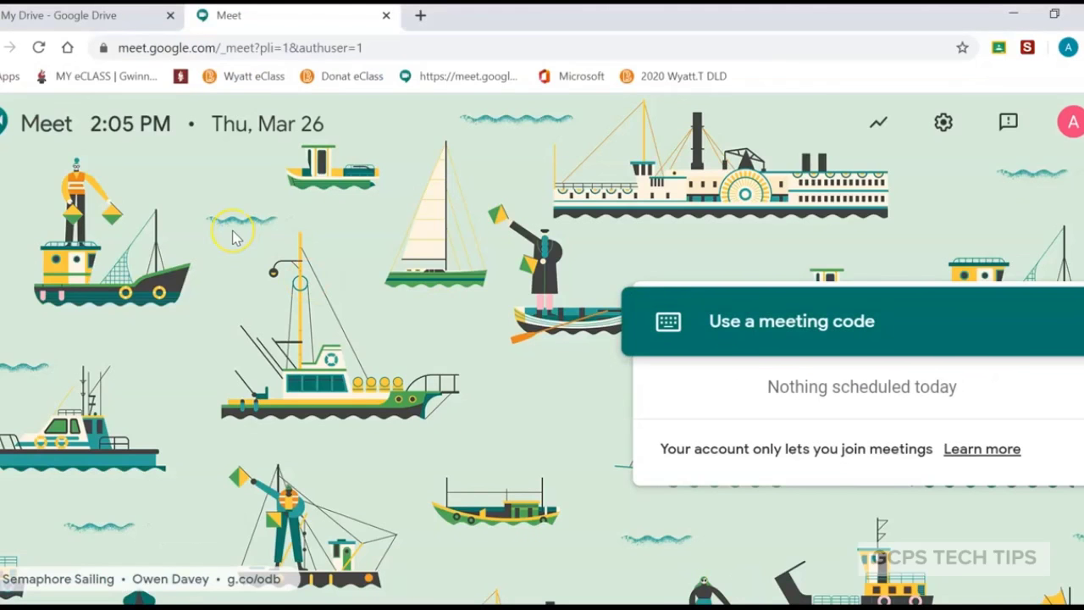
{"action": "left_click", "coordinate": [811, 326]}
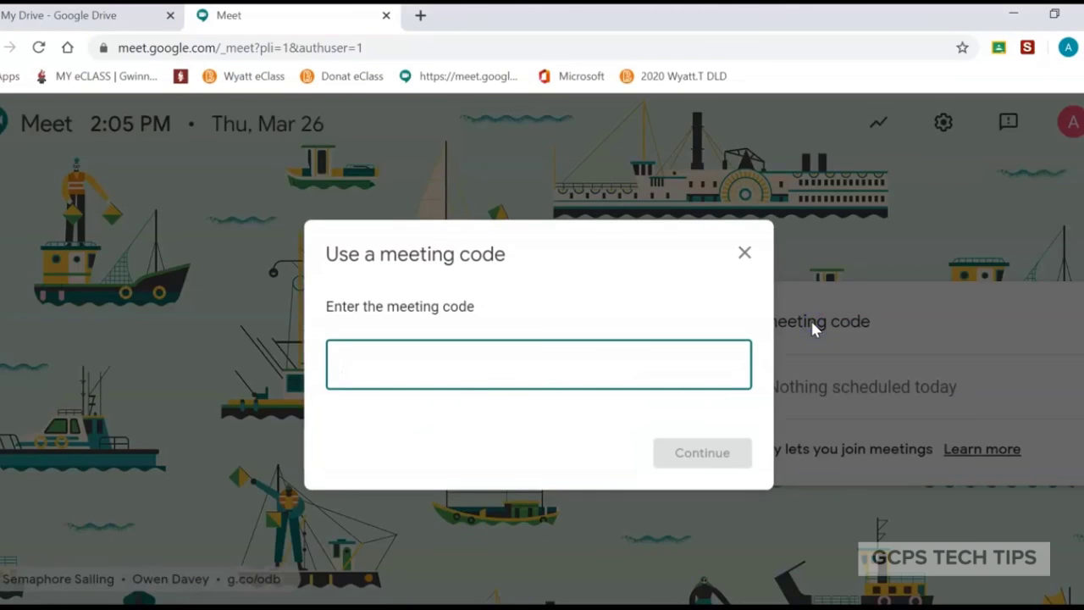
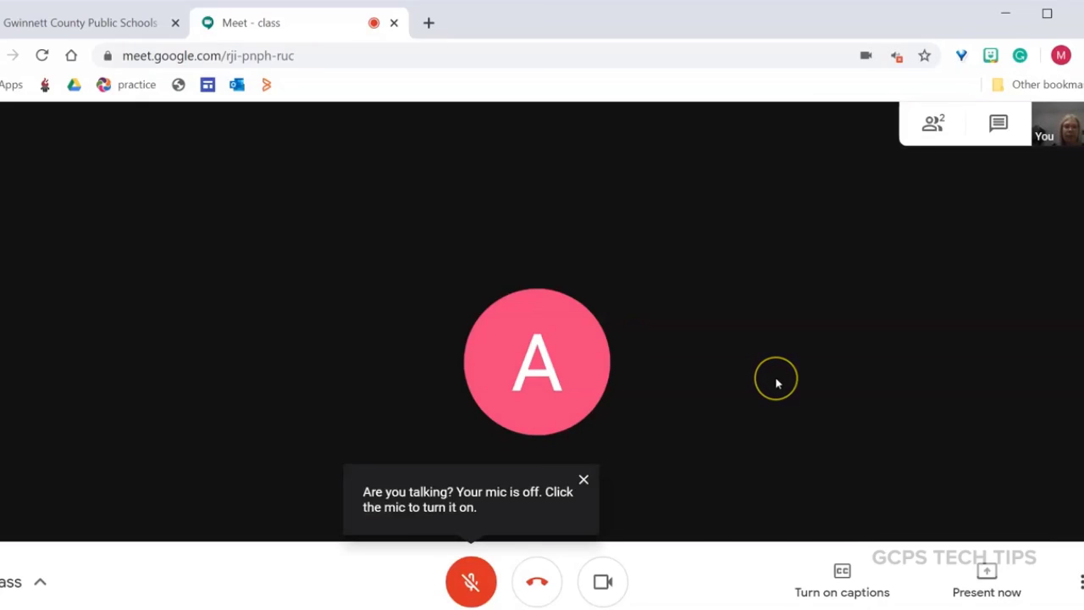
Dismiss the muted-mic reminder and record the meeting, accepting the consent notice
{"action": "left_click", "coordinate": [584, 480]}
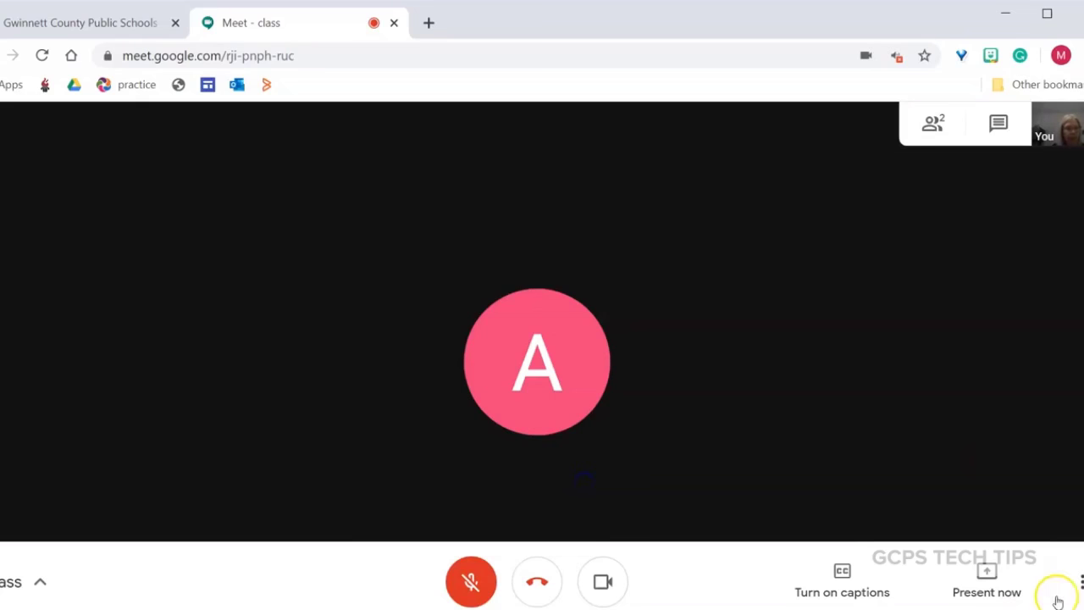
{"action": "left_click", "coordinate": [1077, 577]}
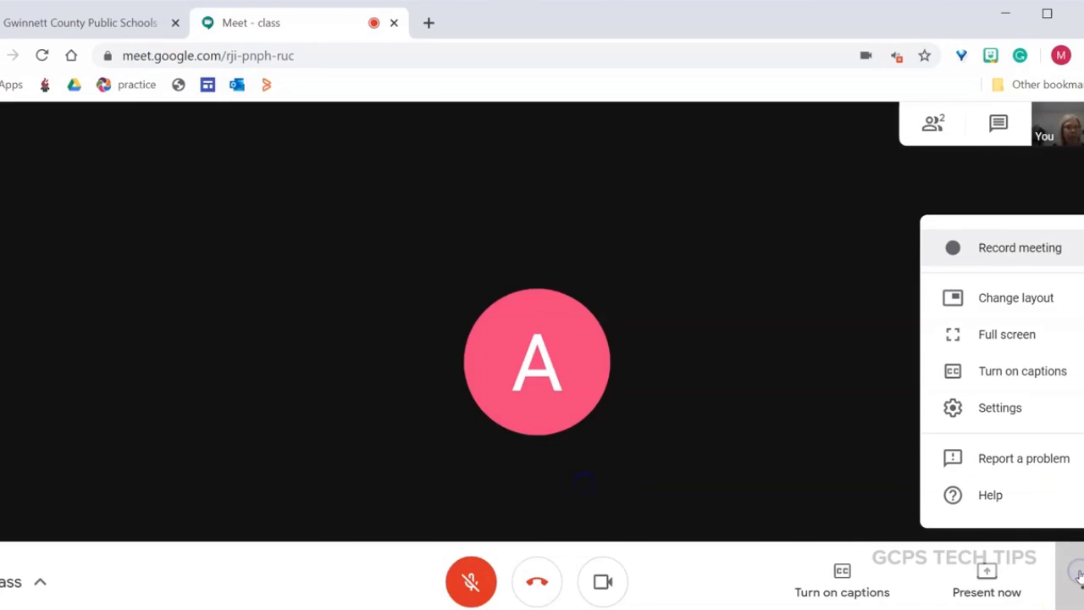
{"action": "left_click", "coordinate": [1022, 253]}
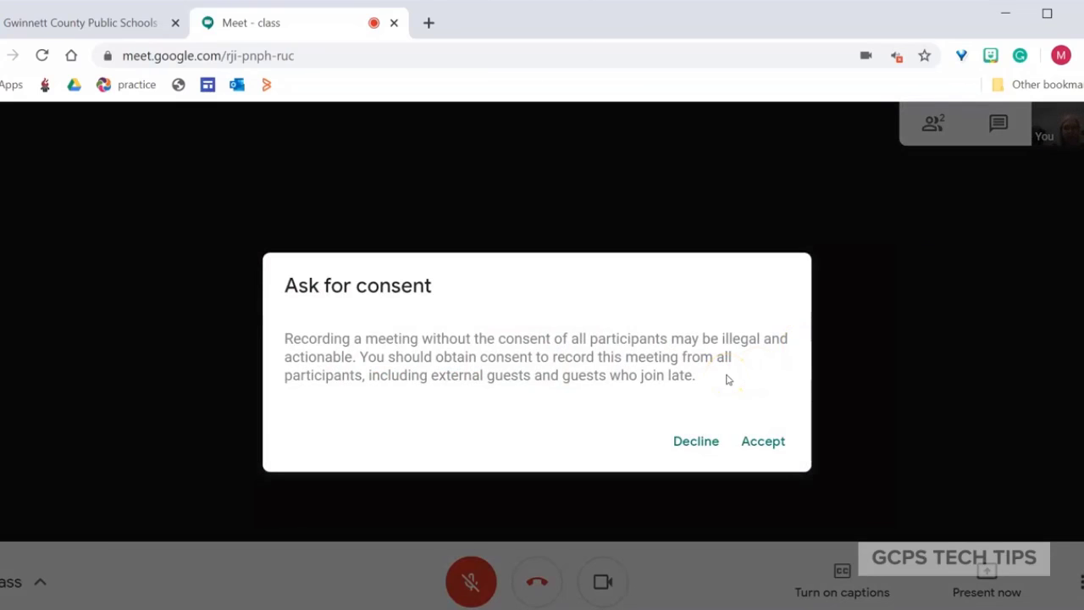
{"action": "left_click", "coordinate": [764, 442]}
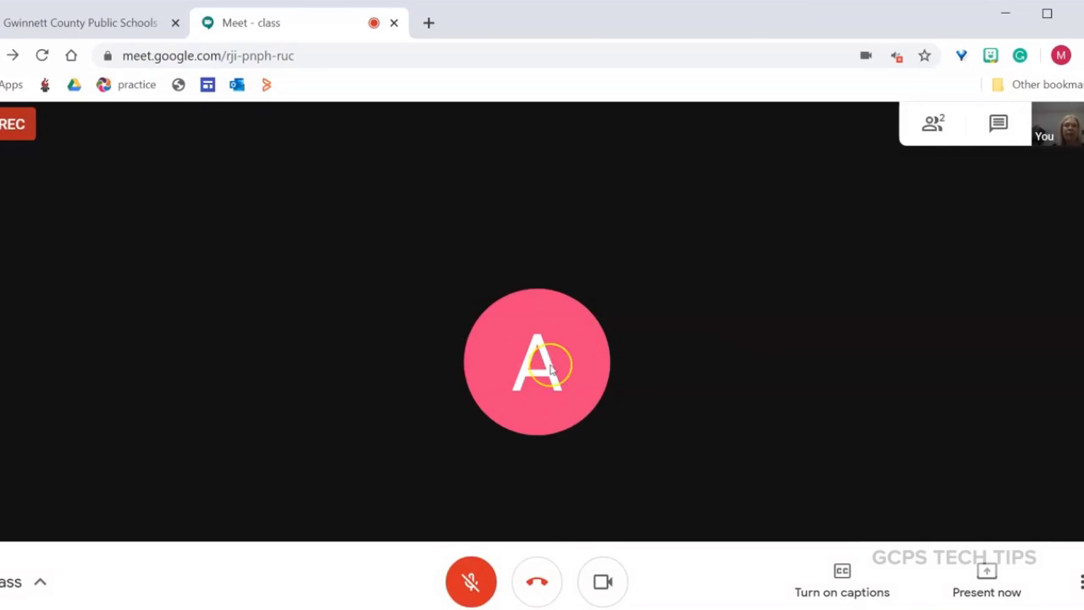
List the people, expand the student's pin/mute/remove options, then view and close the chat
{"action": "left_click", "coordinate": [607, 353]}
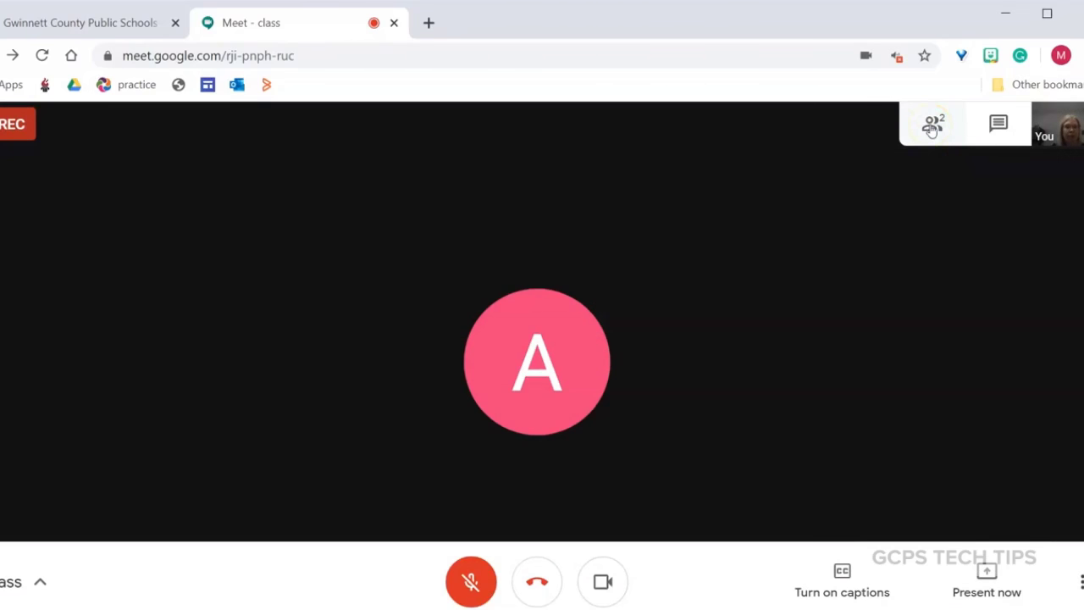
{"action": "left_click", "coordinate": [932, 127]}
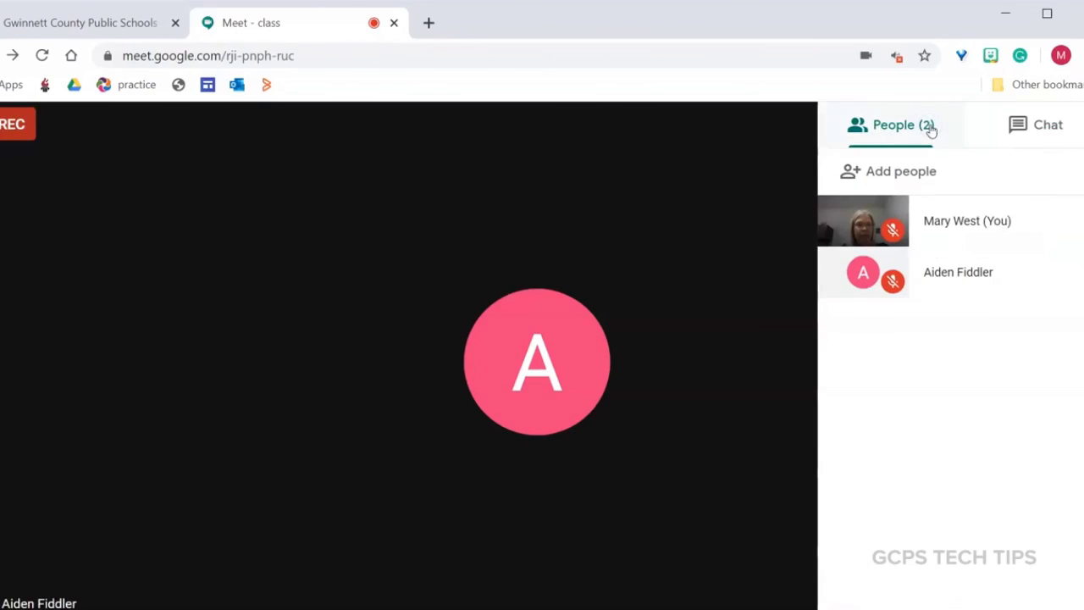
{"action": "mouse_move", "coordinate": [1023, 285]}
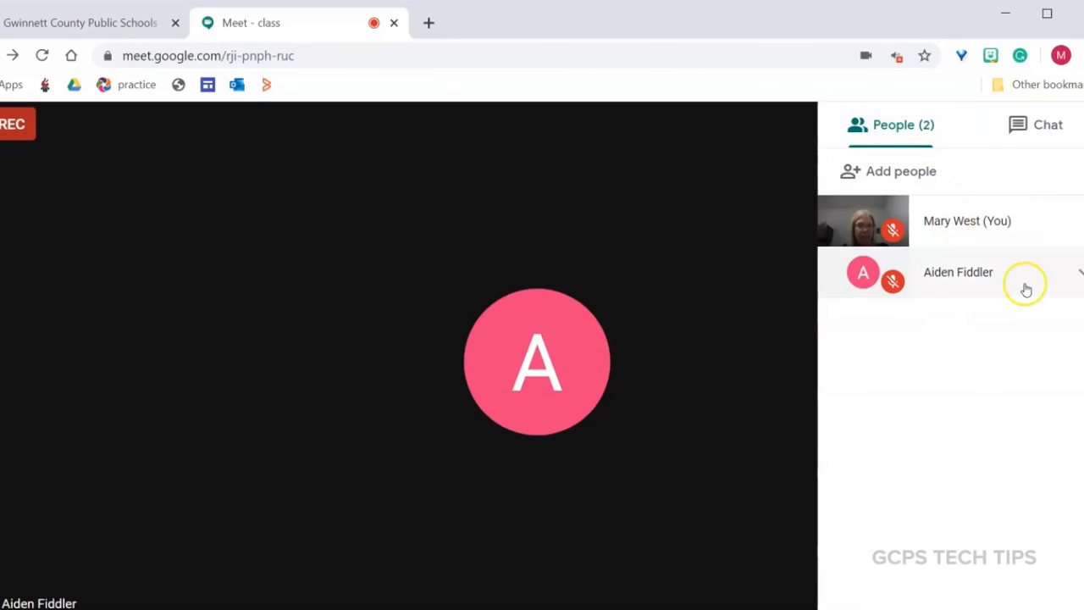
{"action": "left_click", "coordinate": [1077, 273]}
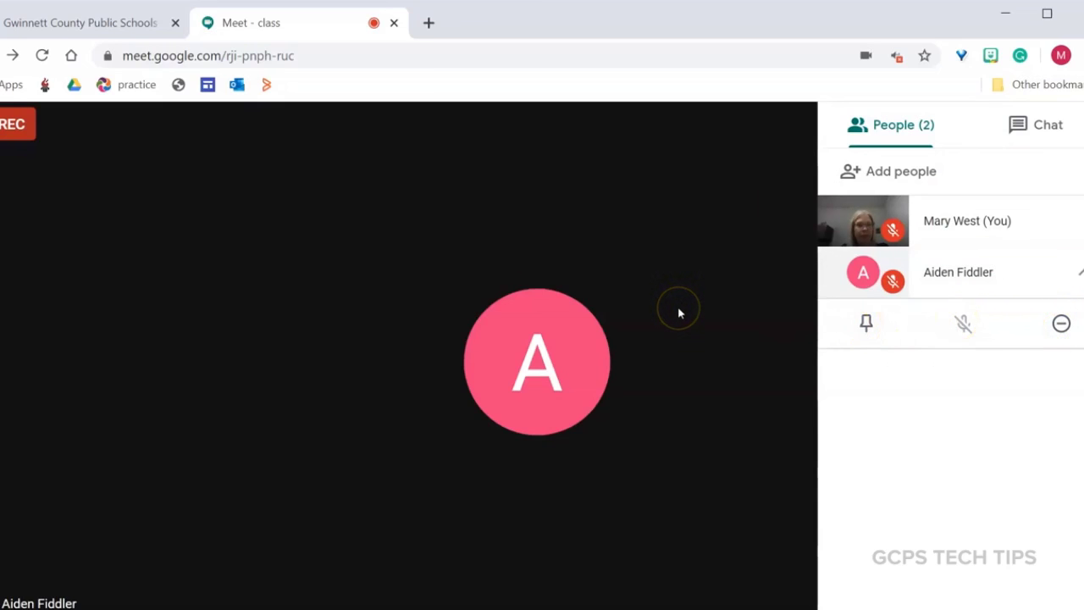
{"action": "left_click", "coordinate": [1050, 127]}
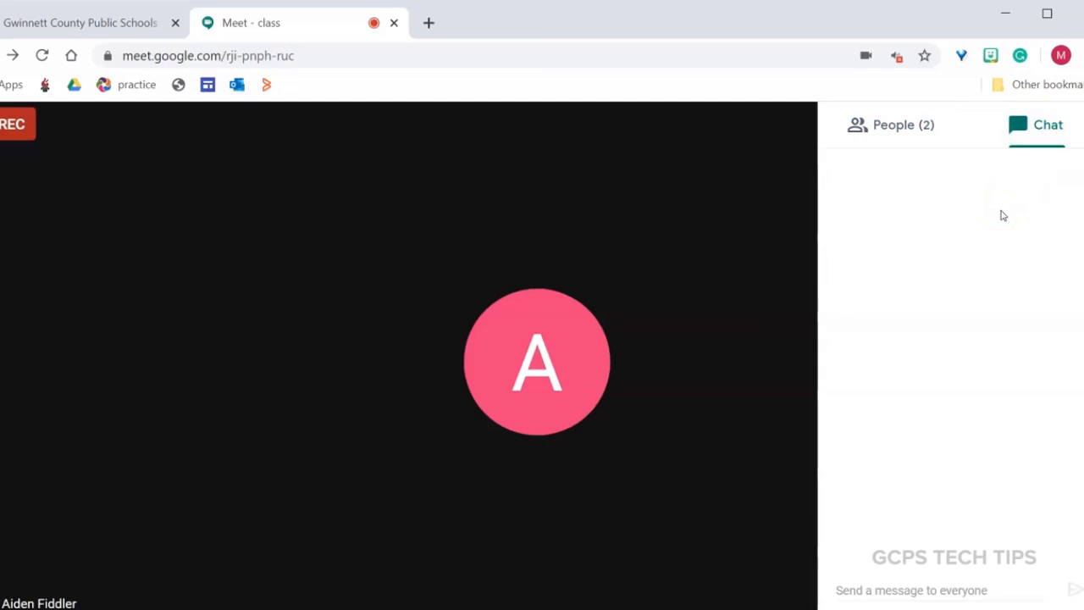
{"action": "left_click", "coordinate": [694, 252]}
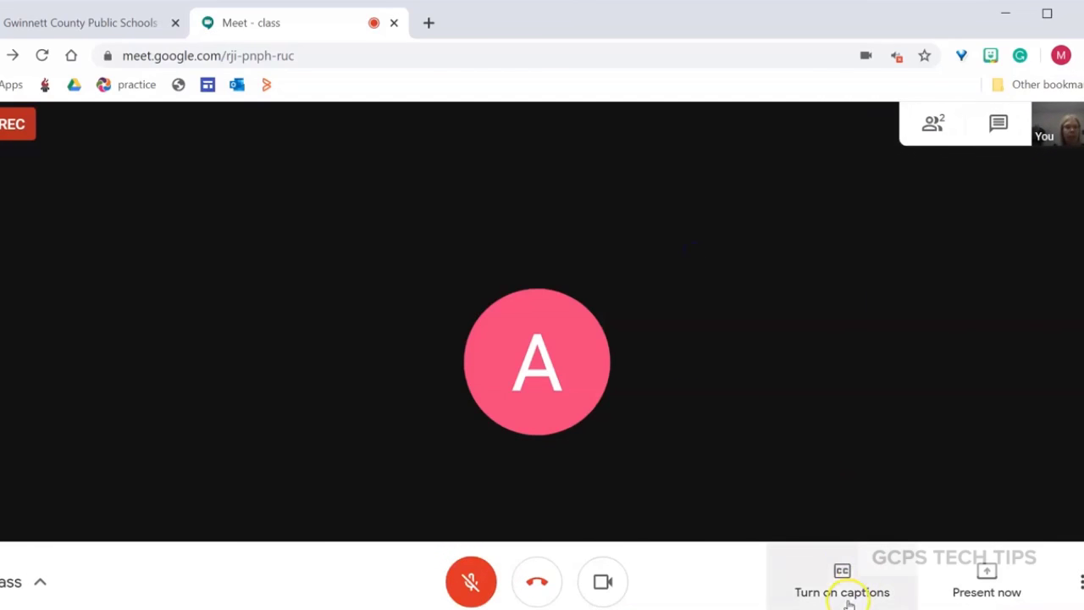
{"action": "left_click", "coordinate": [842, 572]}
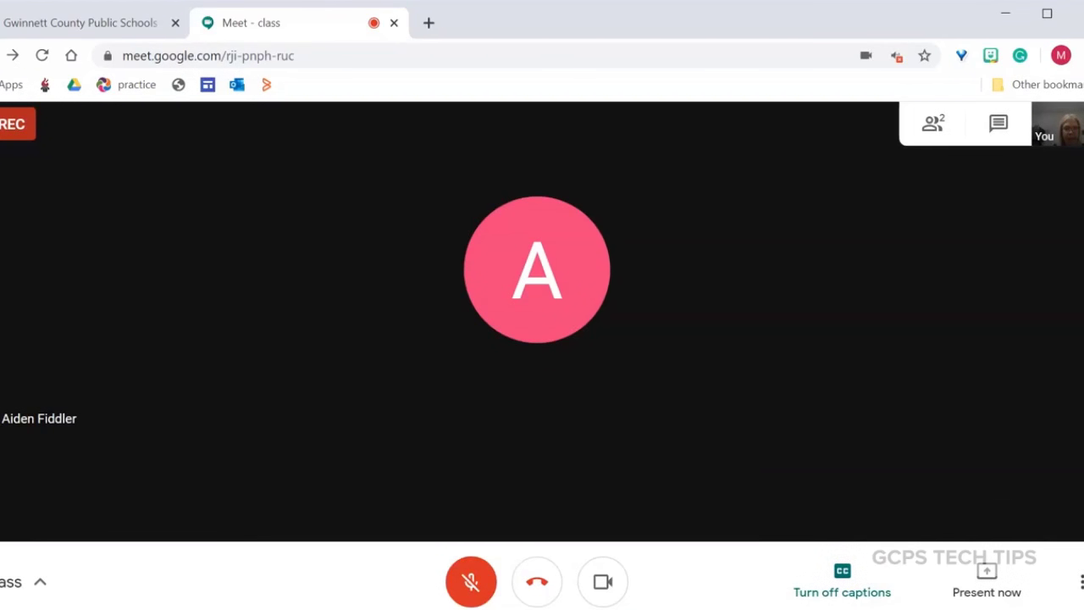
{"action": "left_click", "coordinate": [1017, 579]}
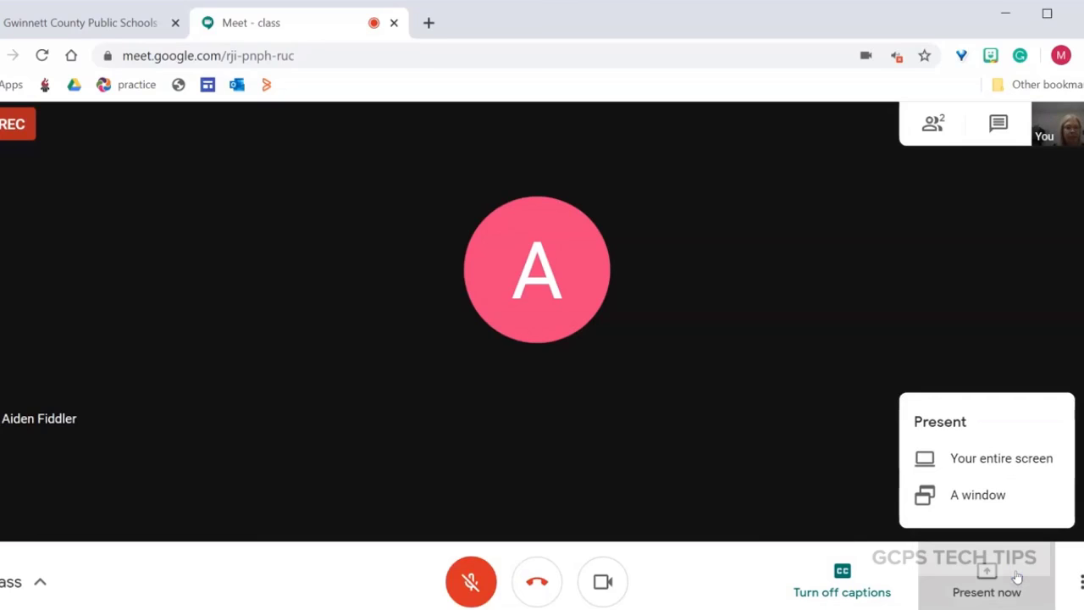
Present the entire screen to everyone in the class
{"action": "left_click", "coordinate": [1001, 456]}
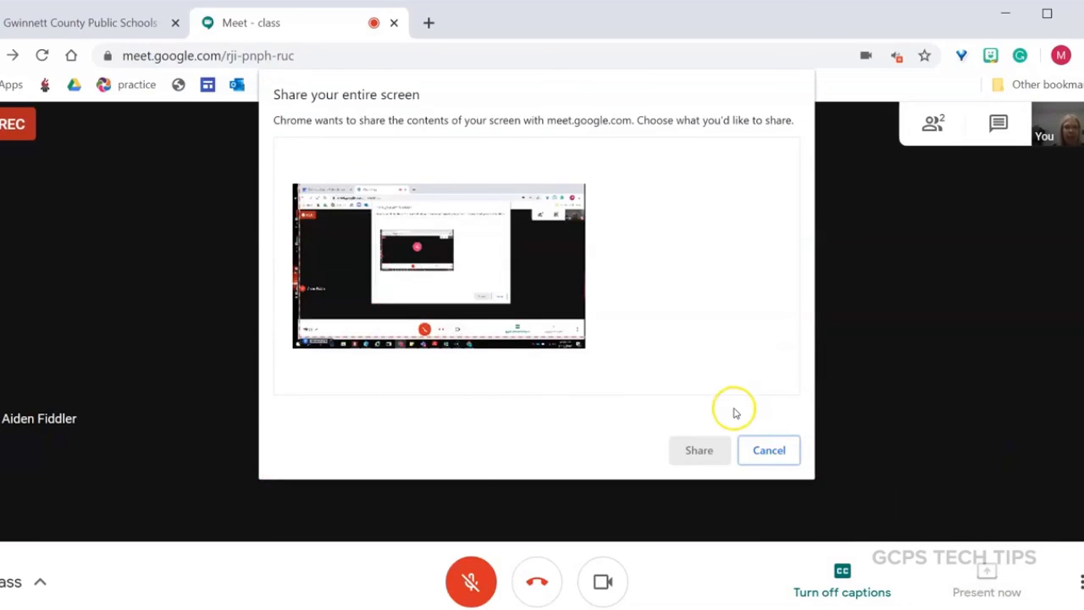
{"action": "left_click", "coordinate": [507, 293]}
{"action": "left_click", "coordinate": [713, 450]}
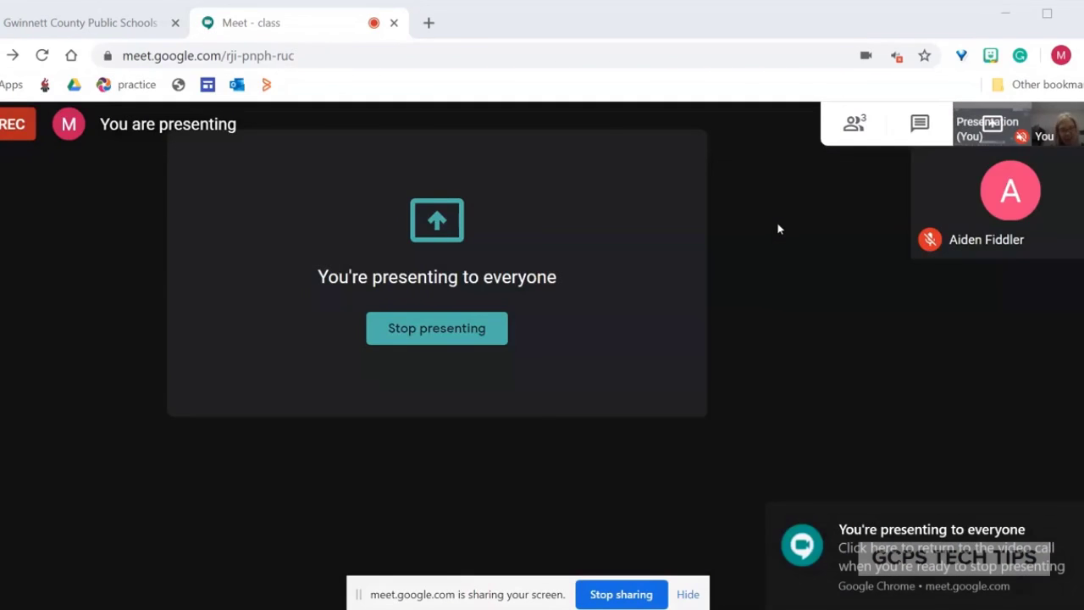
Stop presenting and return to the two-attendee call view
{"action": "left_click", "coordinate": [718, 336]}
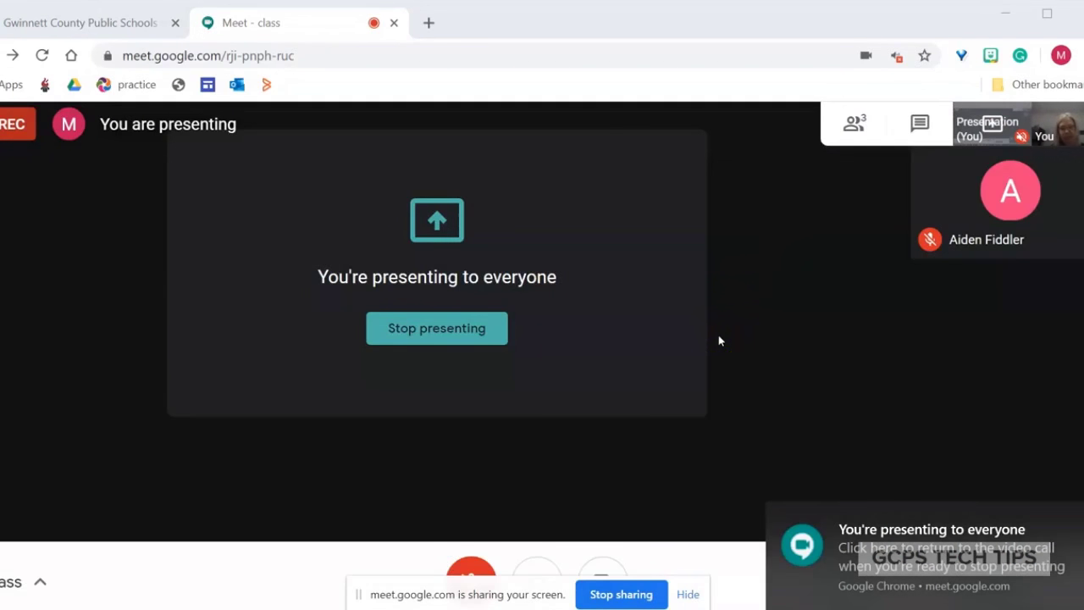
{"action": "left_click", "coordinate": [440, 326]}
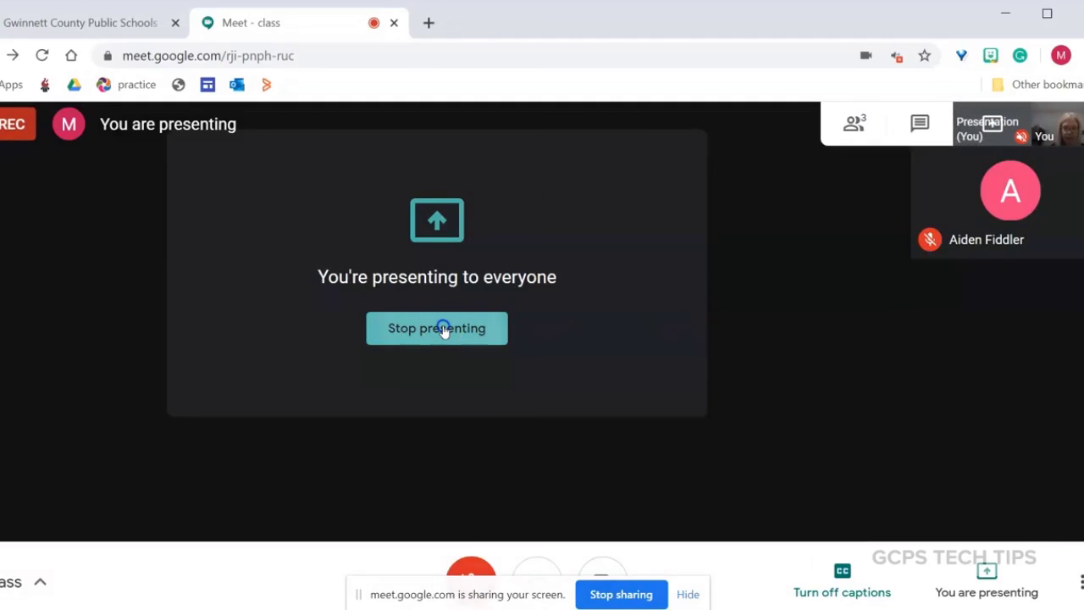
{"action": "left_click", "coordinate": [904, 407]}
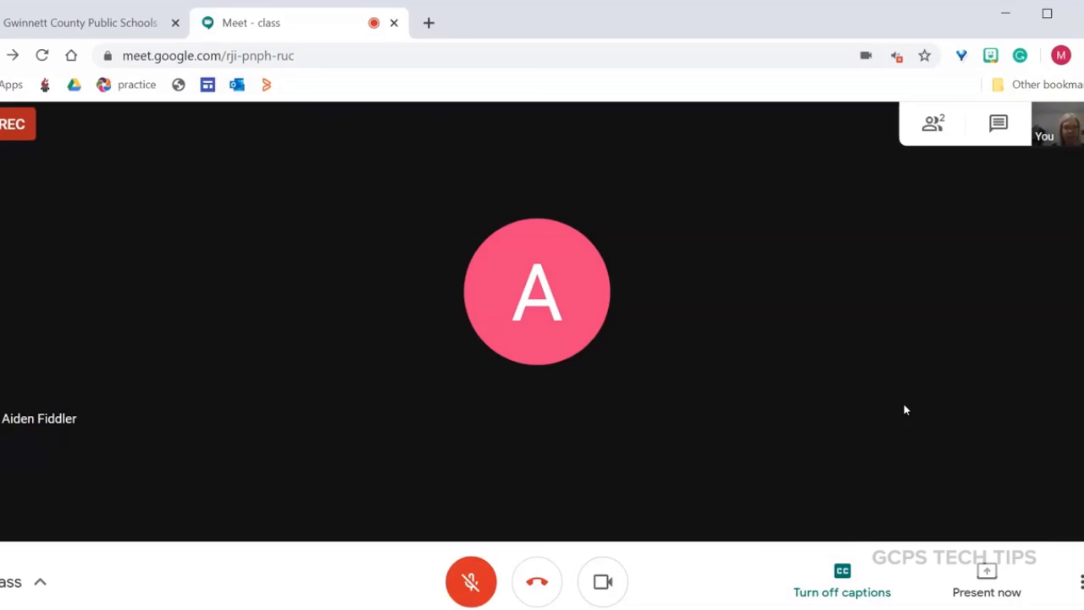
{"action": "left_click", "coordinate": [856, 395]}
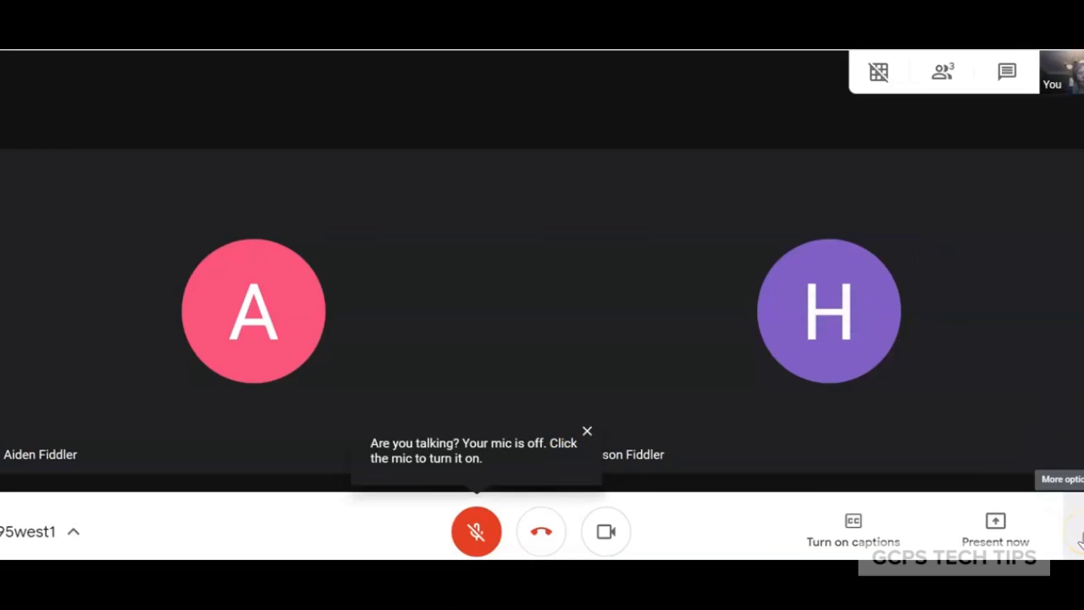
Review the Auto, Sidebar, Spotlight and Tiled layouts, keeping the current one, and reopen More options
{"action": "left_click", "coordinate": [1080, 542]}
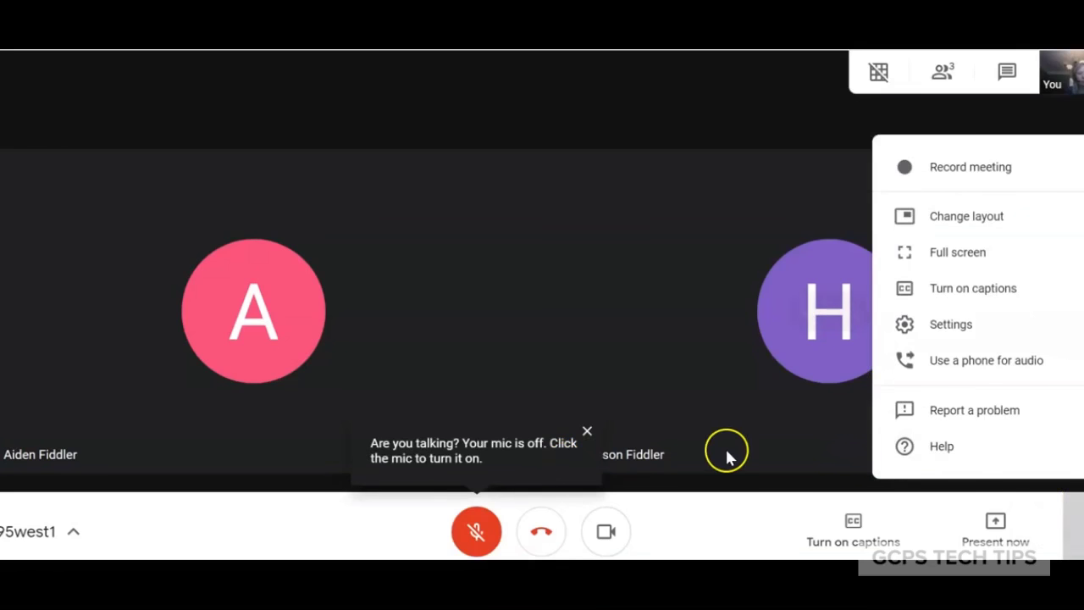
{"action": "left_click", "coordinate": [988, 217]}
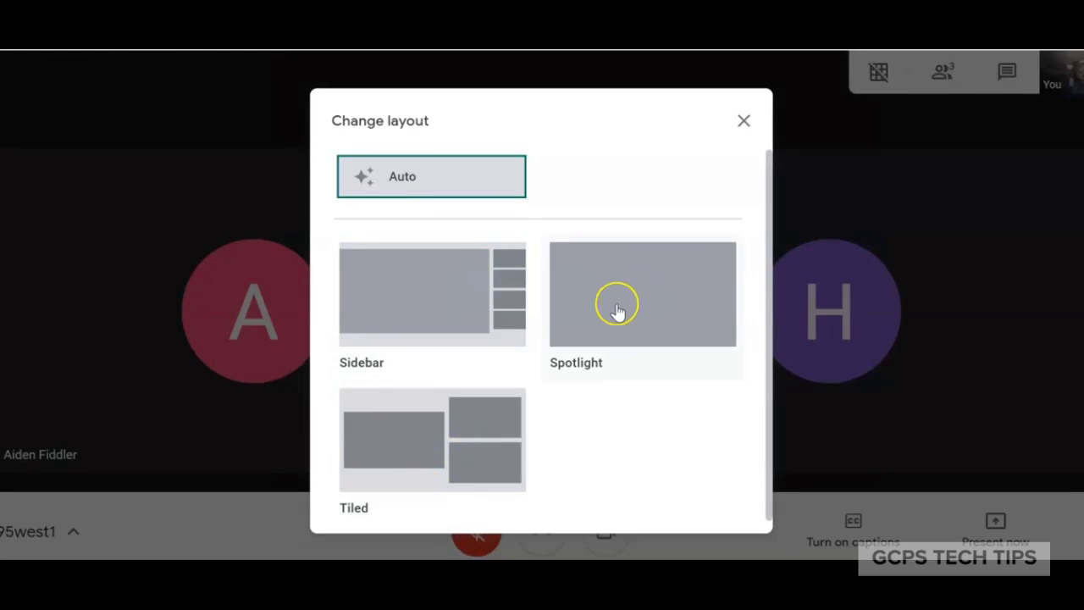
{"action": "left_click", "coordinate": [742, 122]}
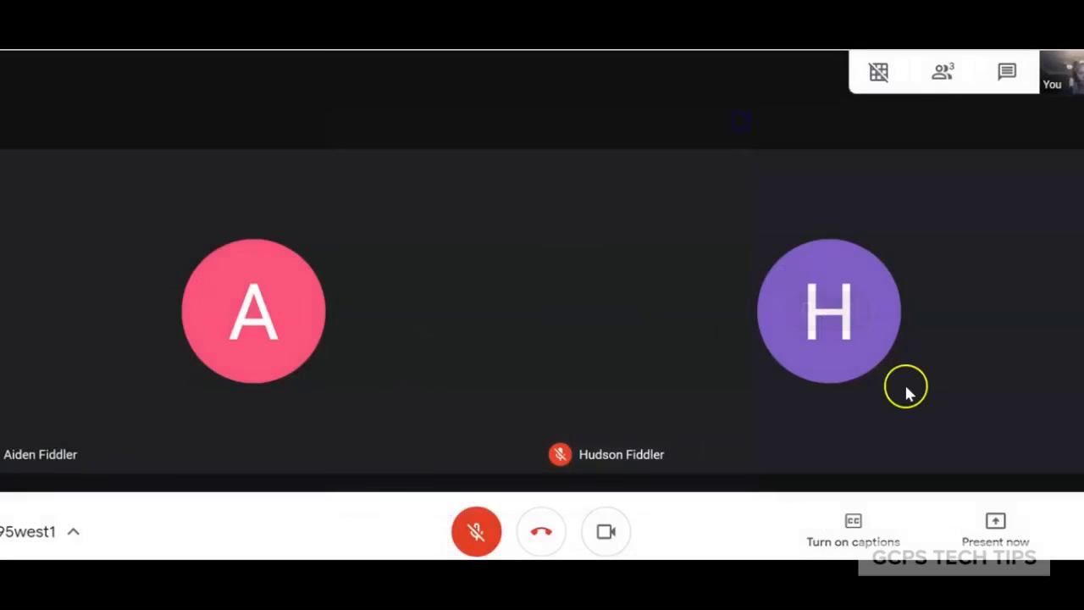
{"action": "left_click", "coordinate": [1076, 528]}
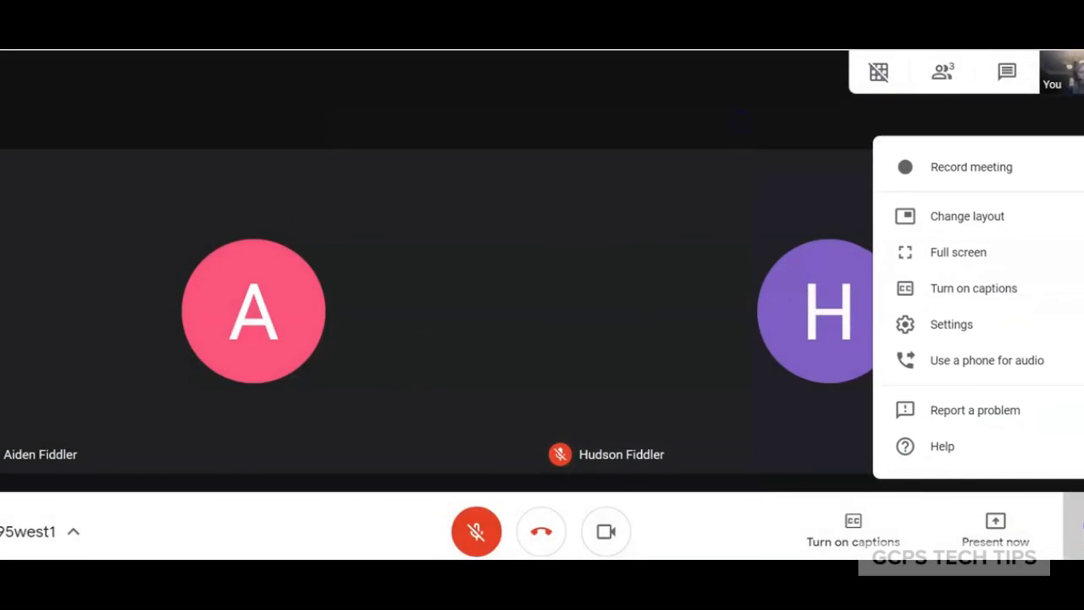
Review the audio devices and the camera's 360p resolution settings, then close them
{"action": "left_click", "coordinate": [959, 325]}
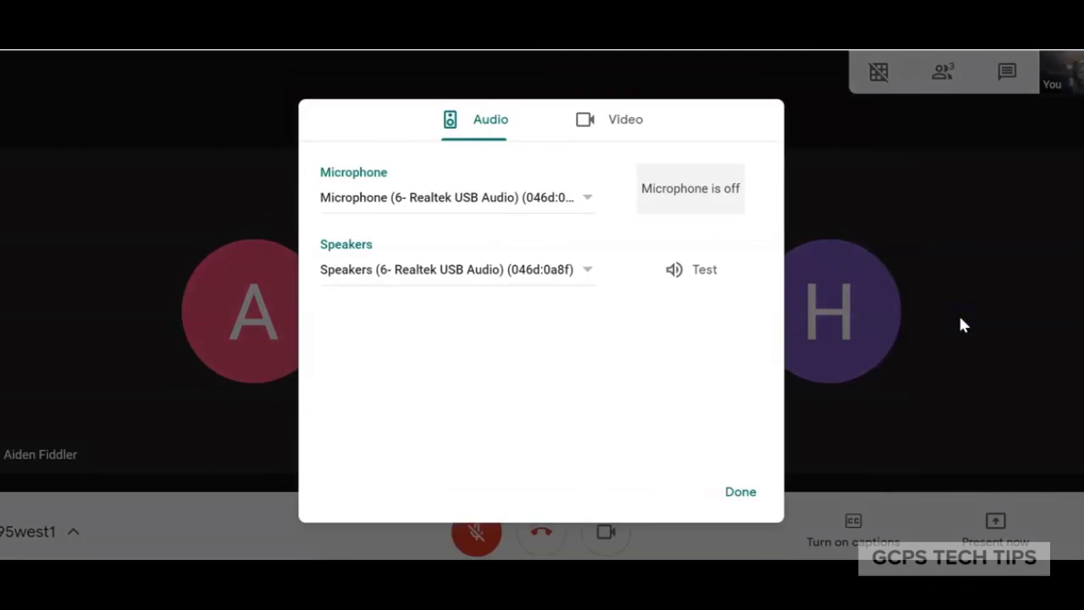
{"action": "left_click", "coordinate": [618, 108]}
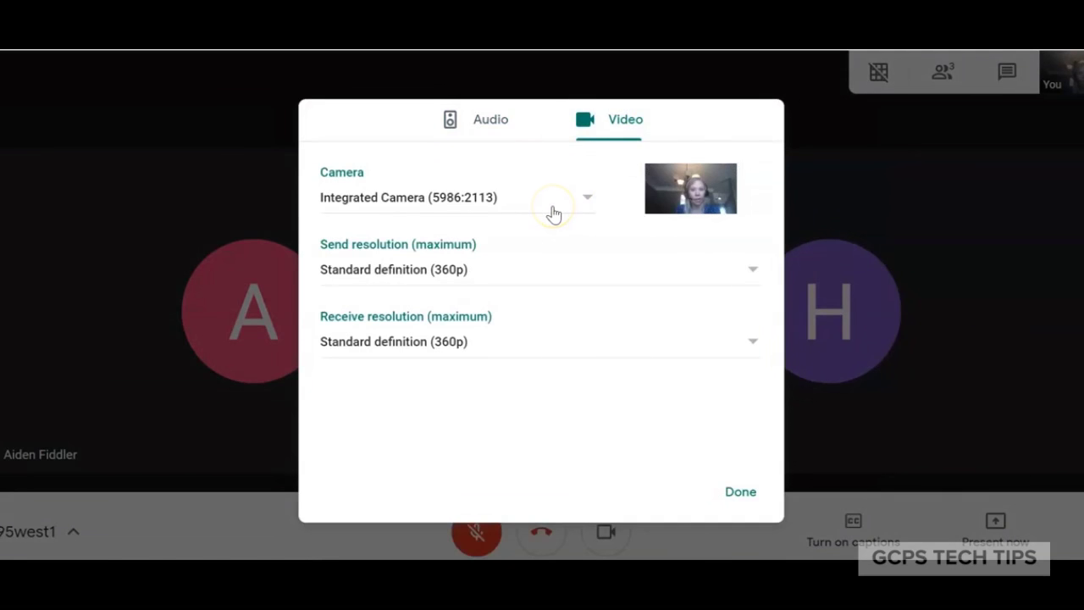
{"action": "left_click", "coordinate": [739, 500]}
{"action": "mouse_move", "coordinate": [942, 330]}
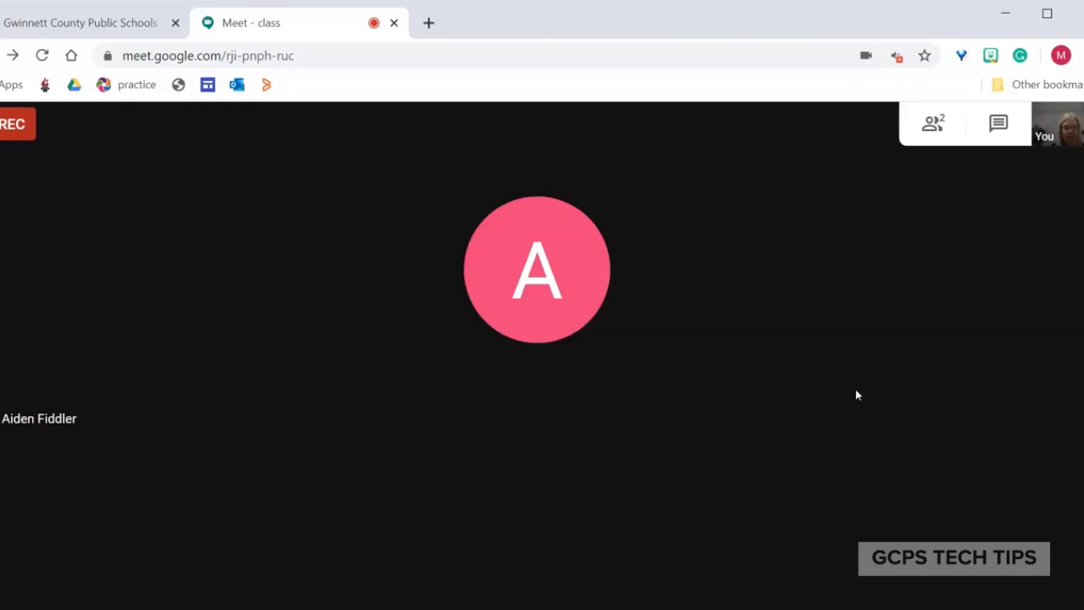
Stop recording the meeting and confirm it
{"action": "mouse_move", "coordinate": [924, 466]}
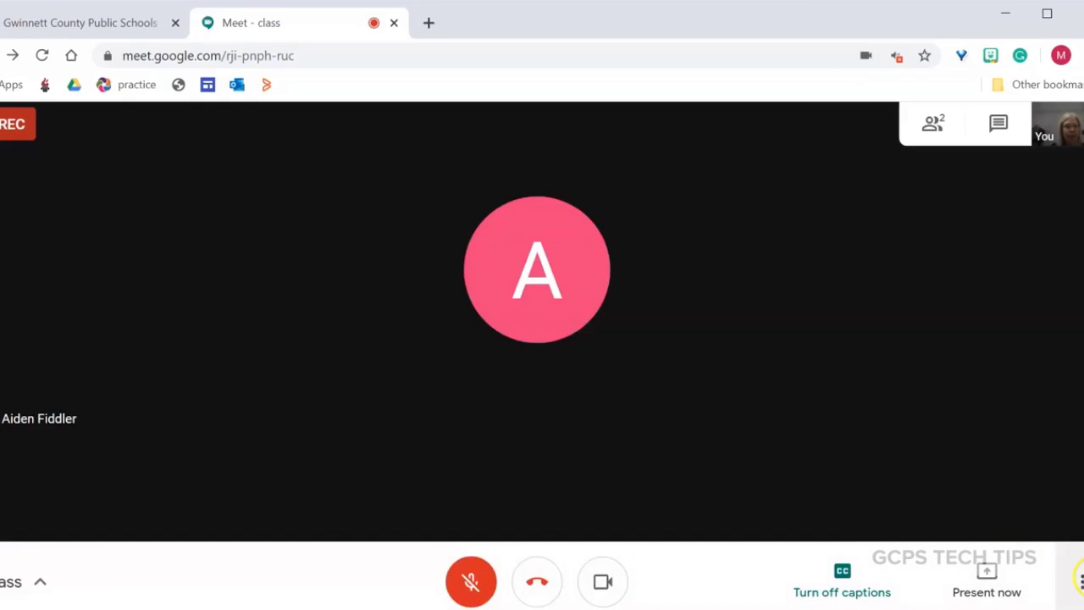
{"action": "left_click", "coordinate": [1080, 581]}
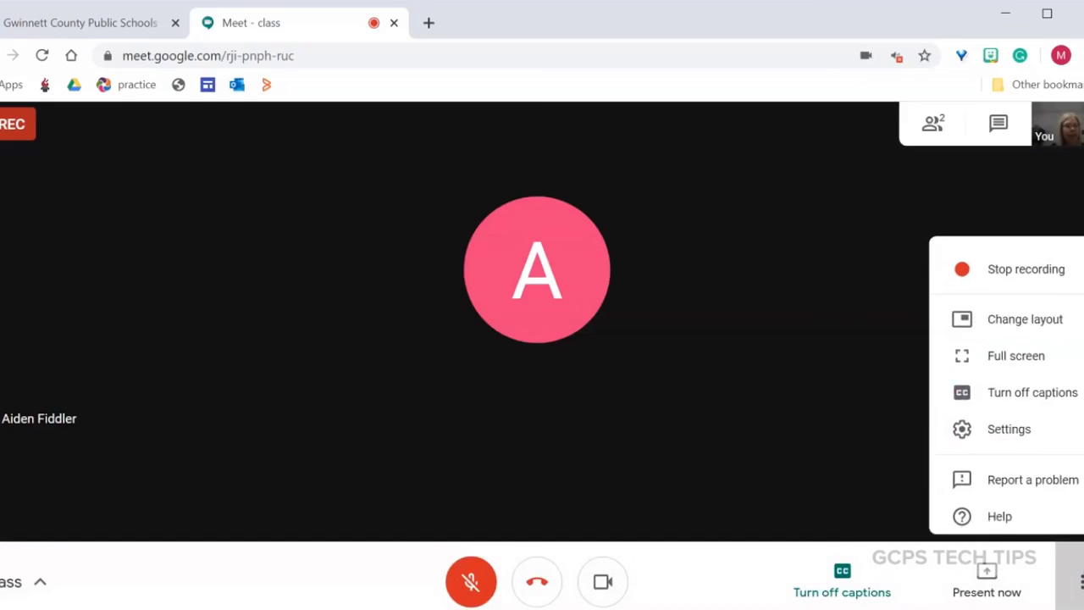
{"action": "left_click", "coordinate": [1016, 249]}
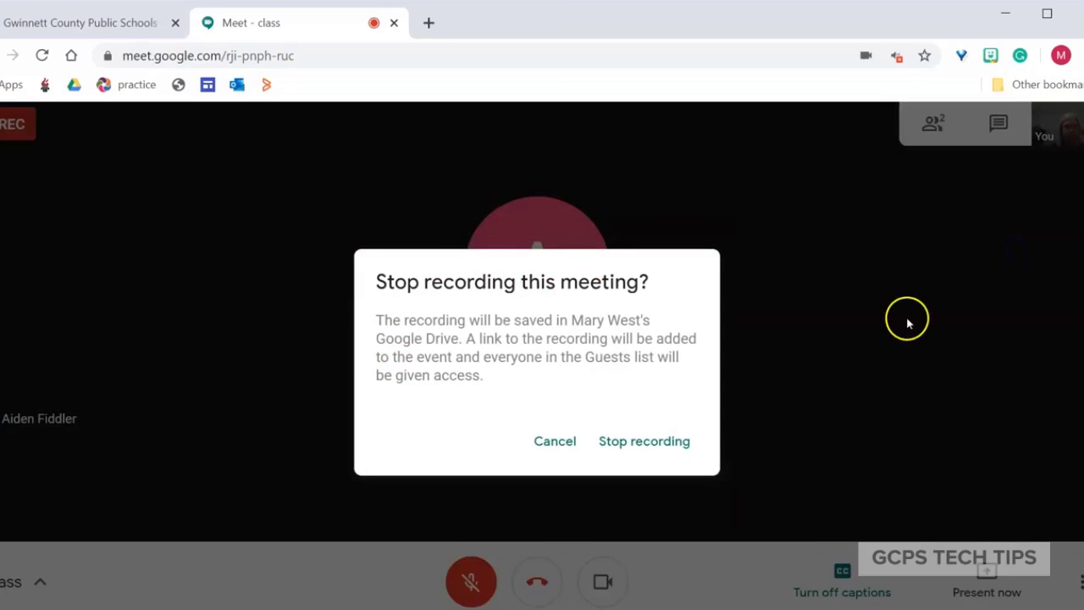
{"action": "left_click", "coordinate": [635, 440]}
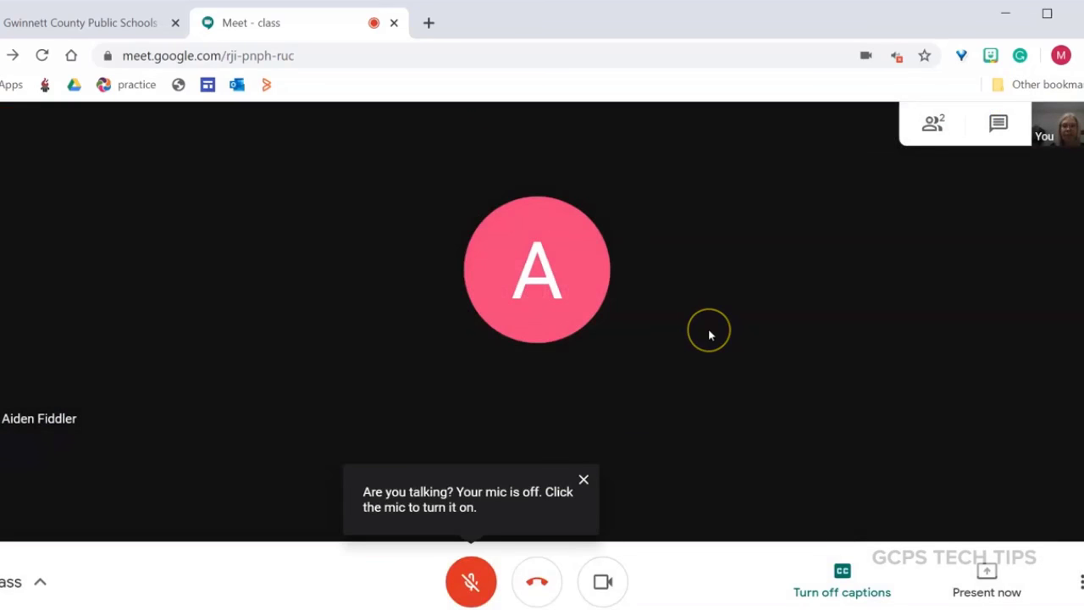
Dismiss the muted-mic reminder and leave the call
{"action": "left_click", "coordinate": [583, 480]}
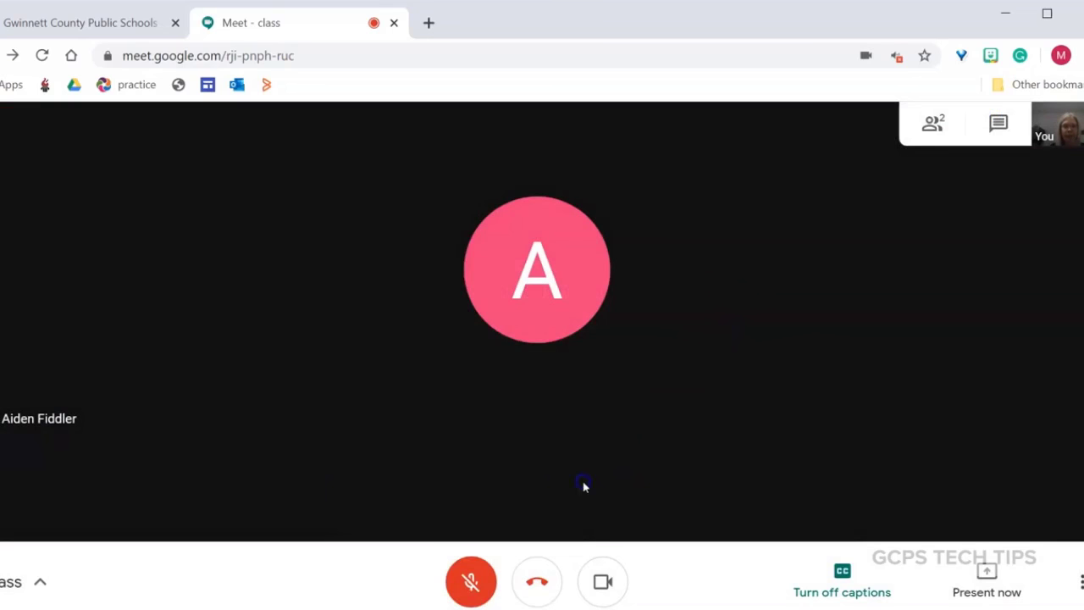
{"action": "left_click", "coordinate": [688, 321]}
{"action": "left_click", "coordinate": [542, 584]}
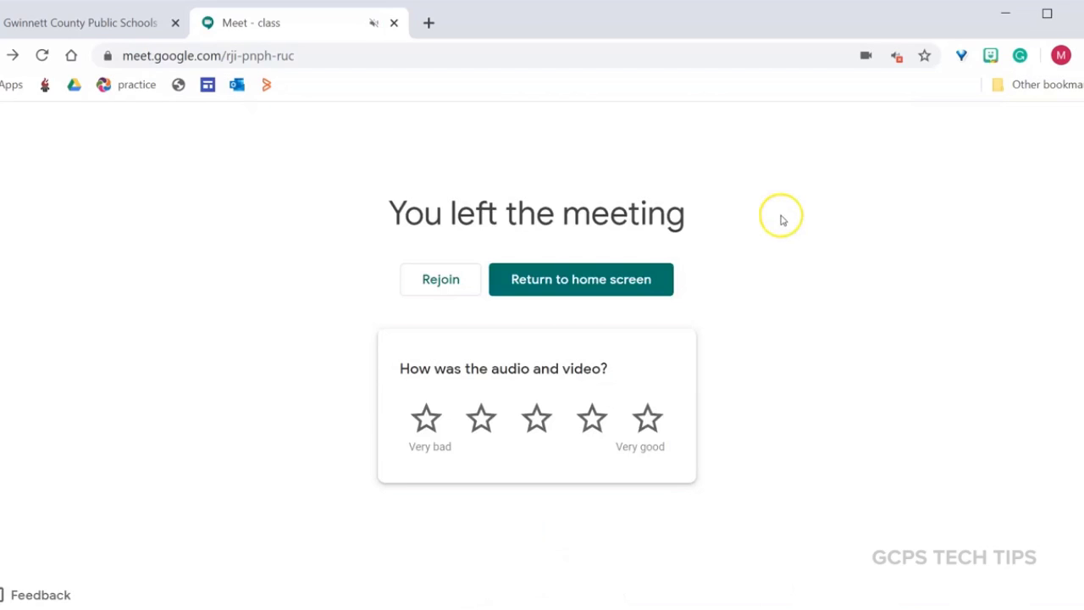